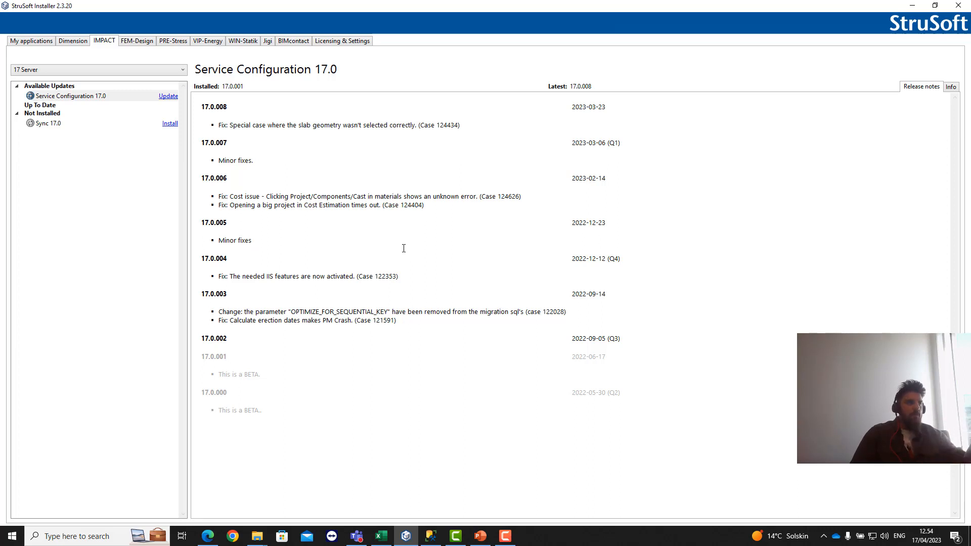
Update Service Configuration 17.0 to the latest available version.
click(168, 96)
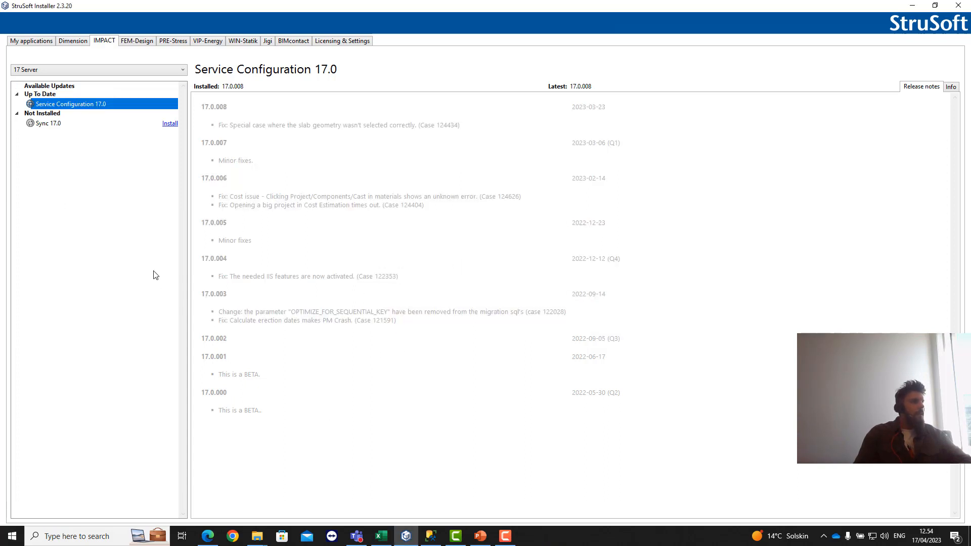
Try to launch the IMPACT Service Configuration Tool 17.0 from a Windows search for "servi".
click(88, 538)
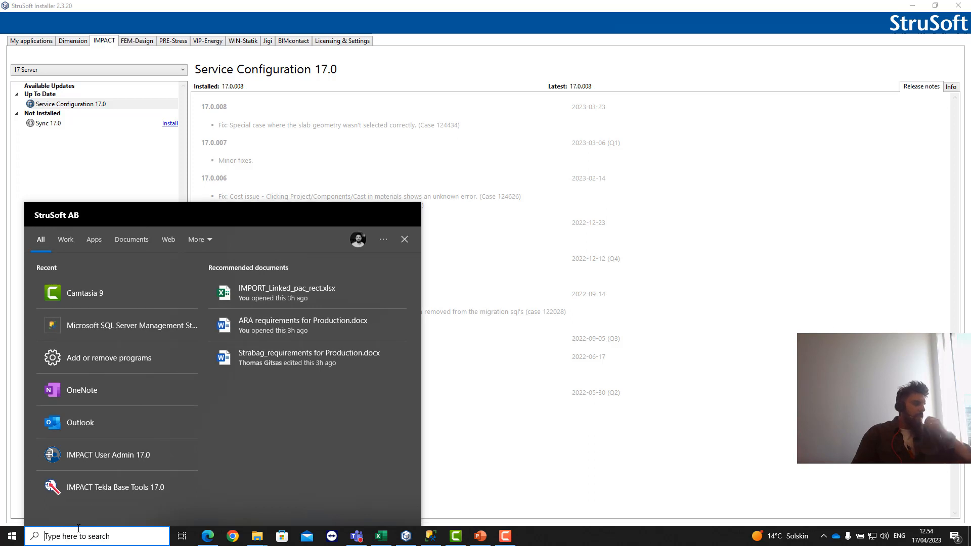
text(servi)
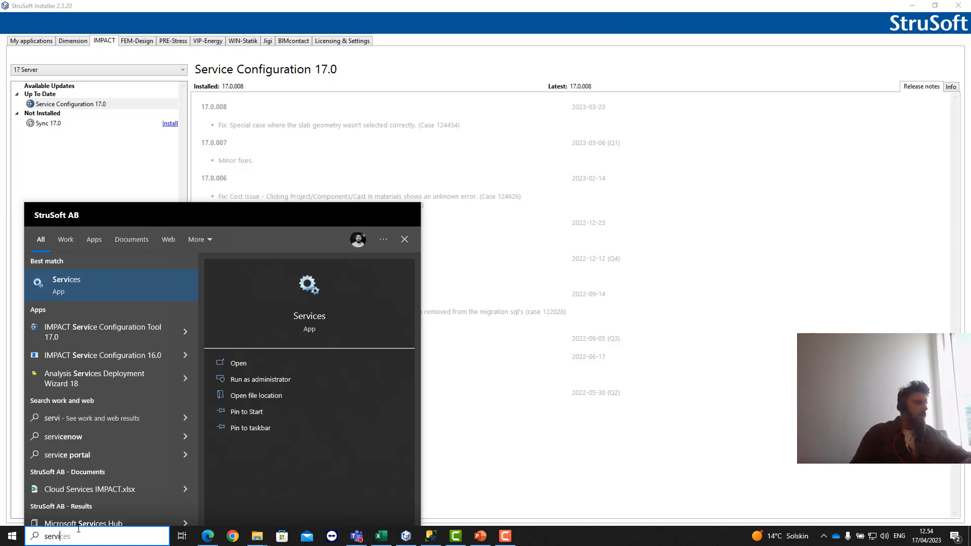
right_click(96, 329)
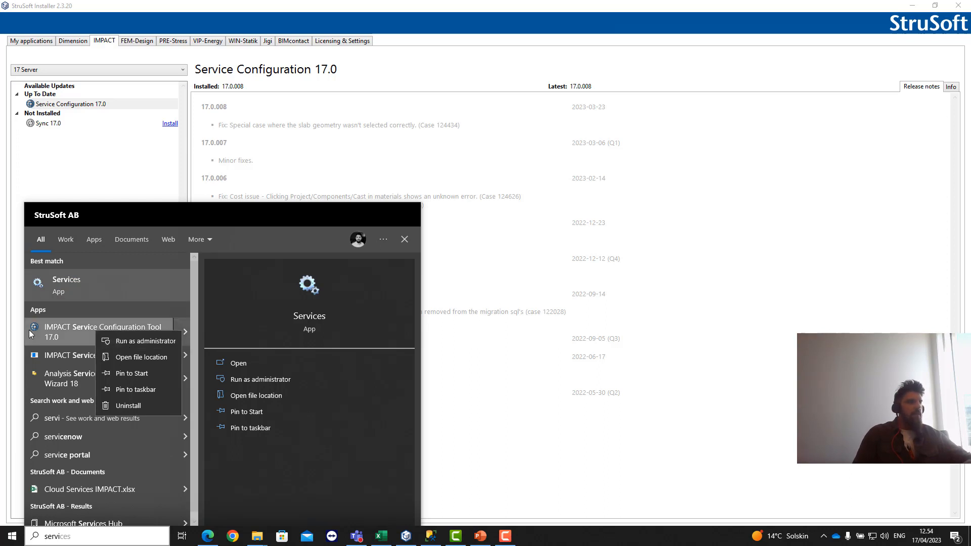
click(62, 333)
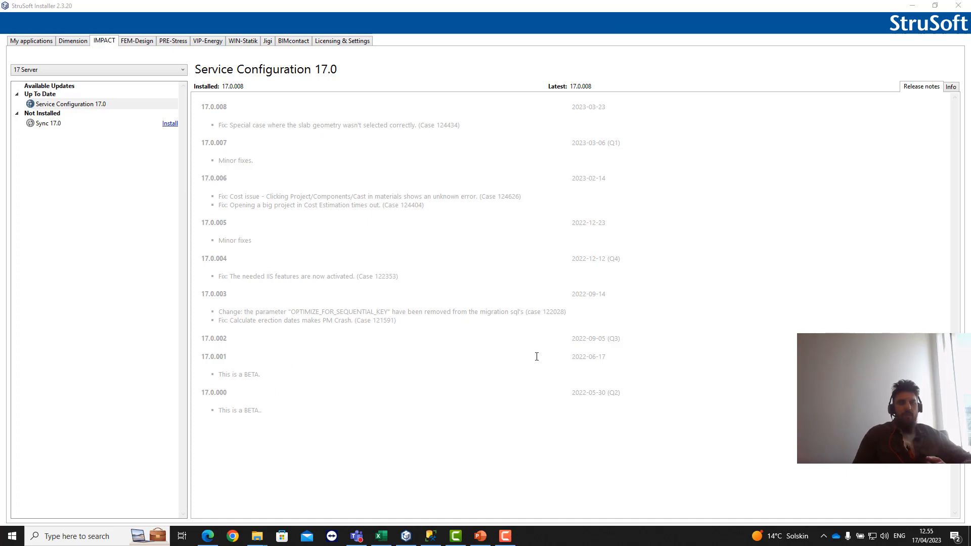
Search Windows for "service" and run the IMPACT Service Configuration Tool 17.0 as administrator.
click(96, 537)
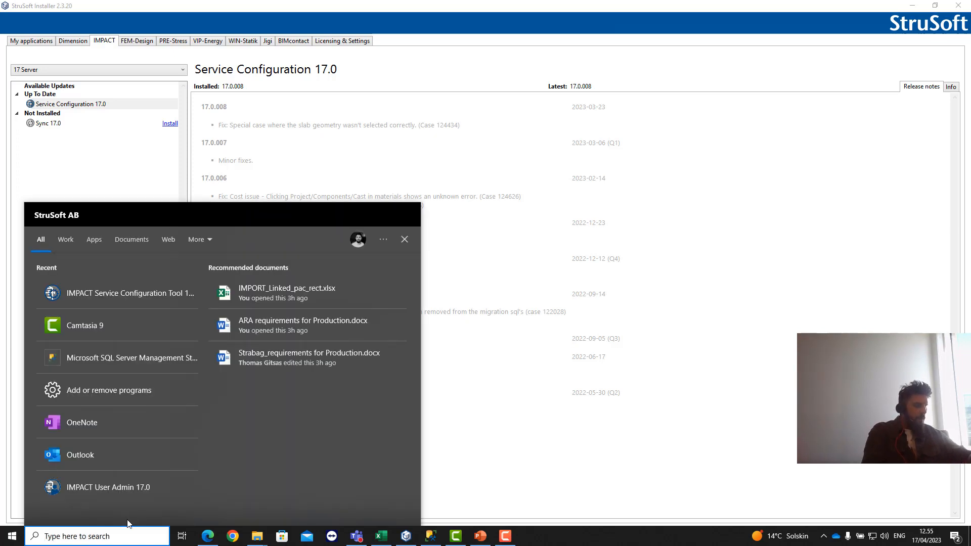
text(service)
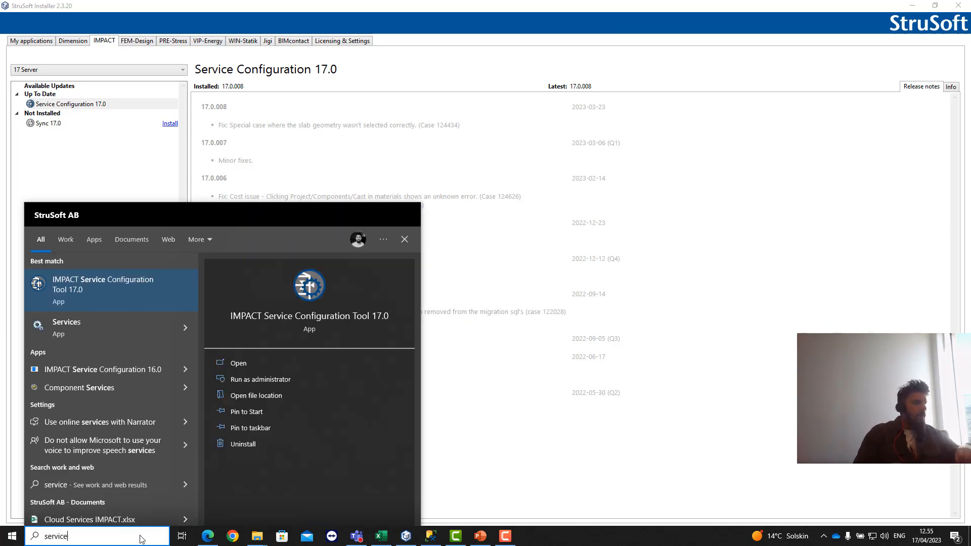
right_click(118, 287)
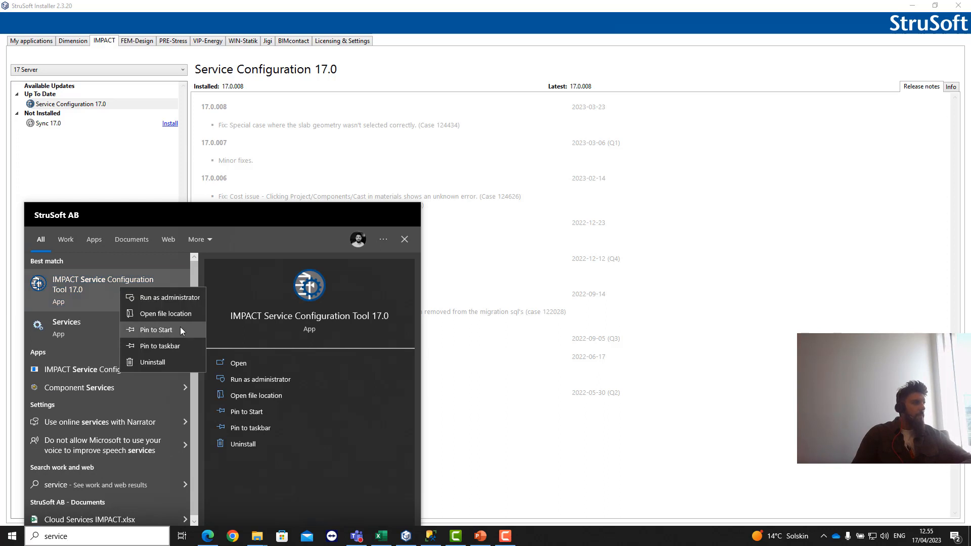
click(184, 297)
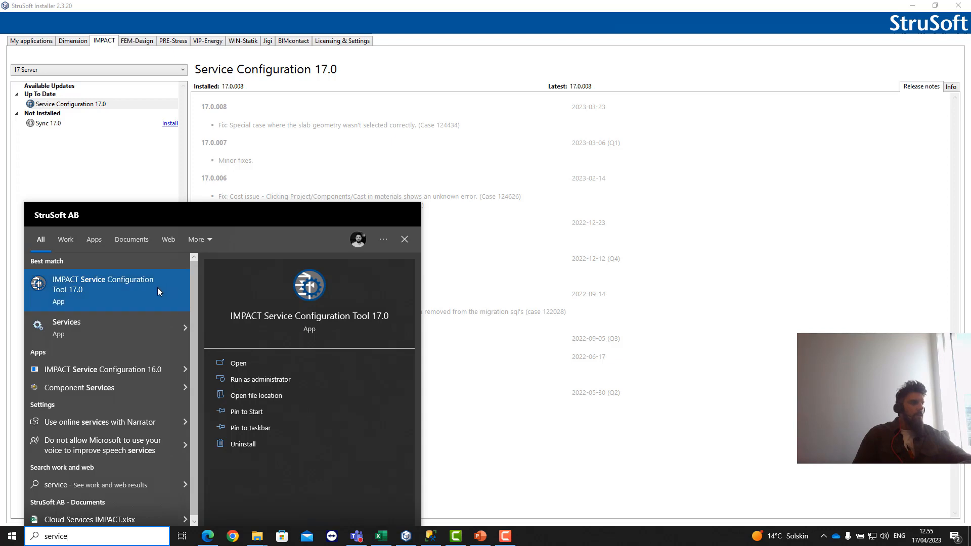
key(BackSpace)
key(BackSpace)
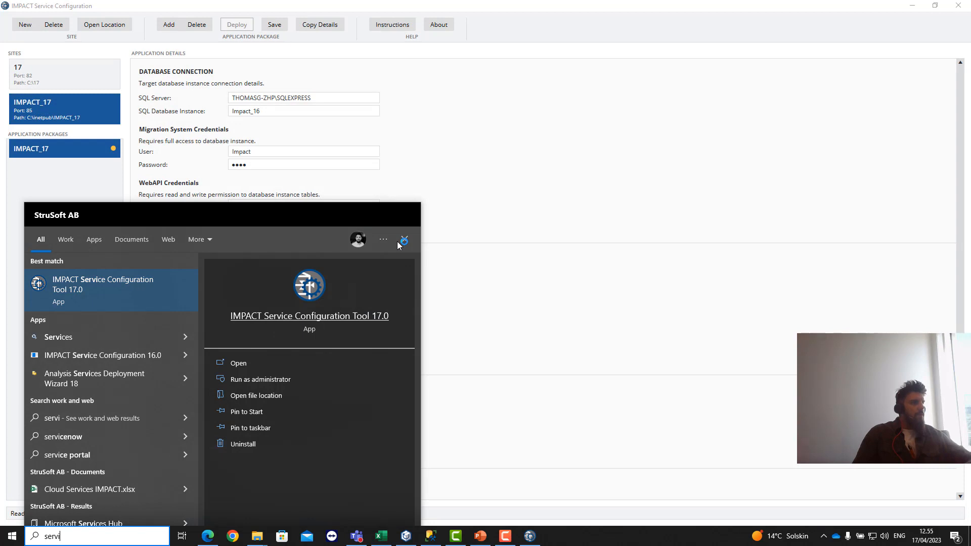
click(404, 241)
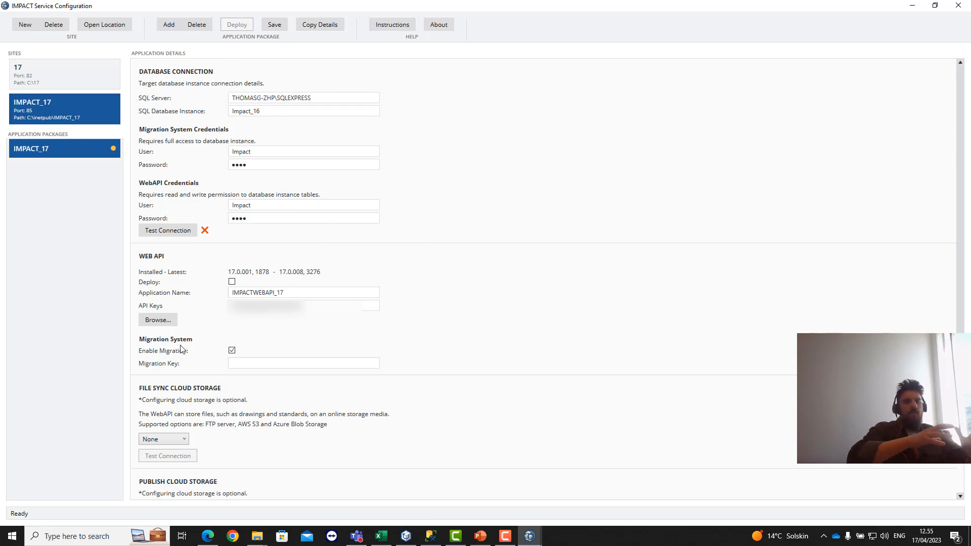
Test the database connection of the IMPACT_17 application package.
click(231, 309)
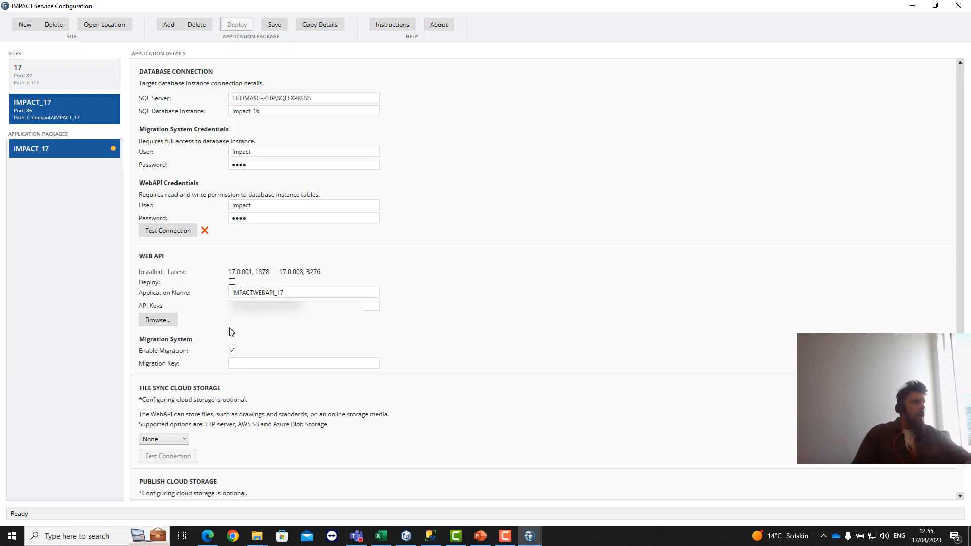
click(181, 232)
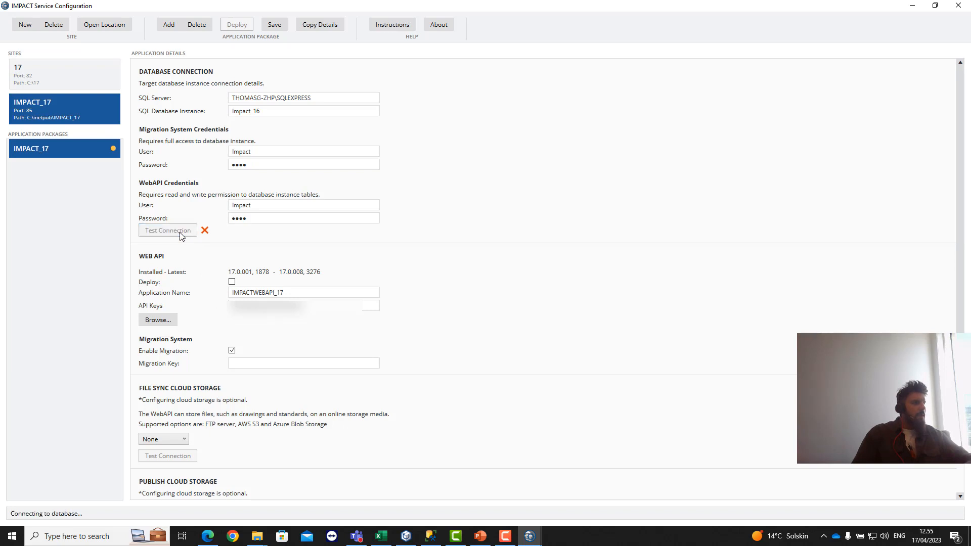
Mark the Web API for deployment and try to deploy the IMPACT_17 package with migration disabled.
click(231, 351)
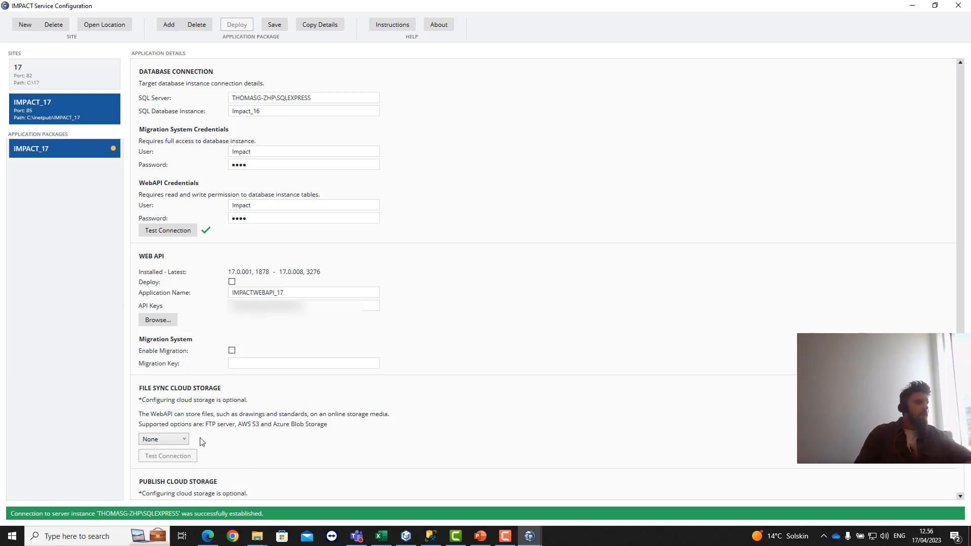
click(232, 282)
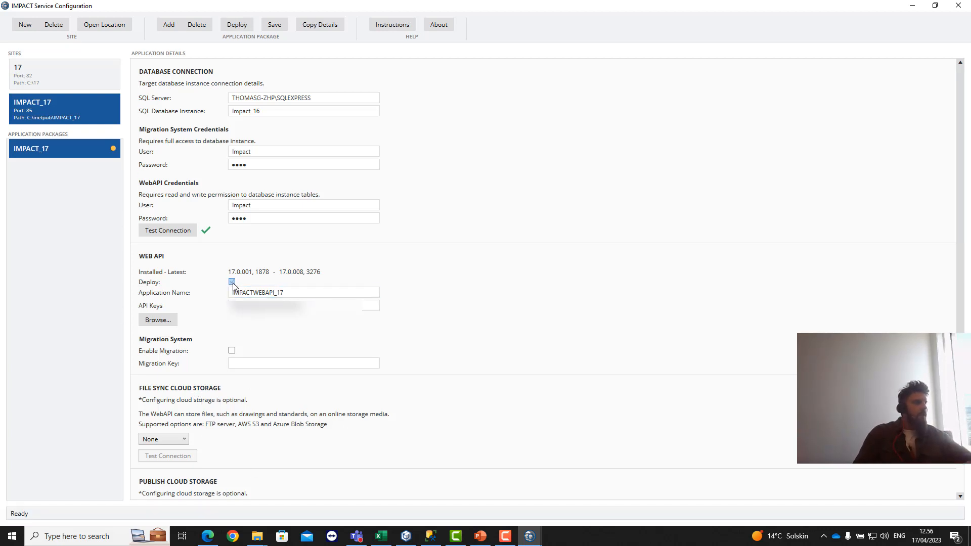
click(240, 26)
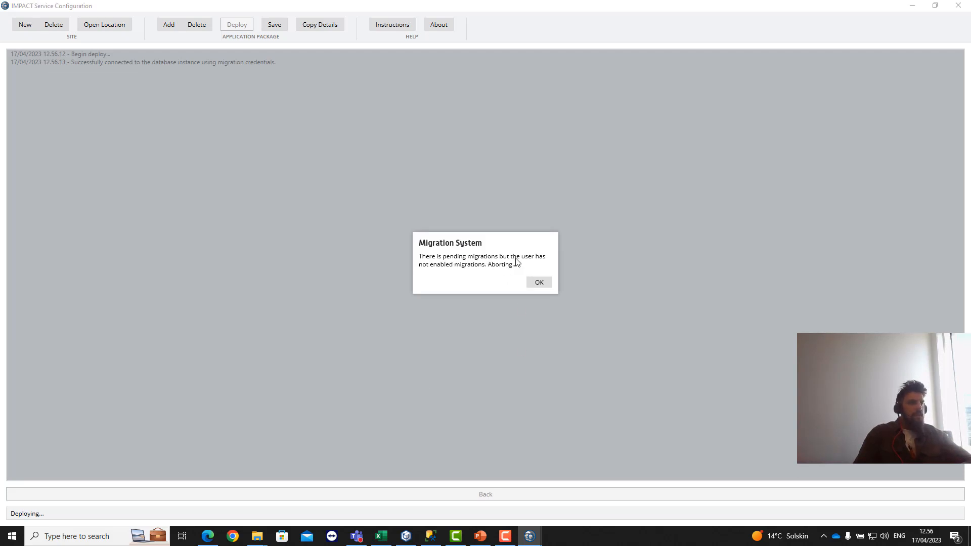
click(537, 284)
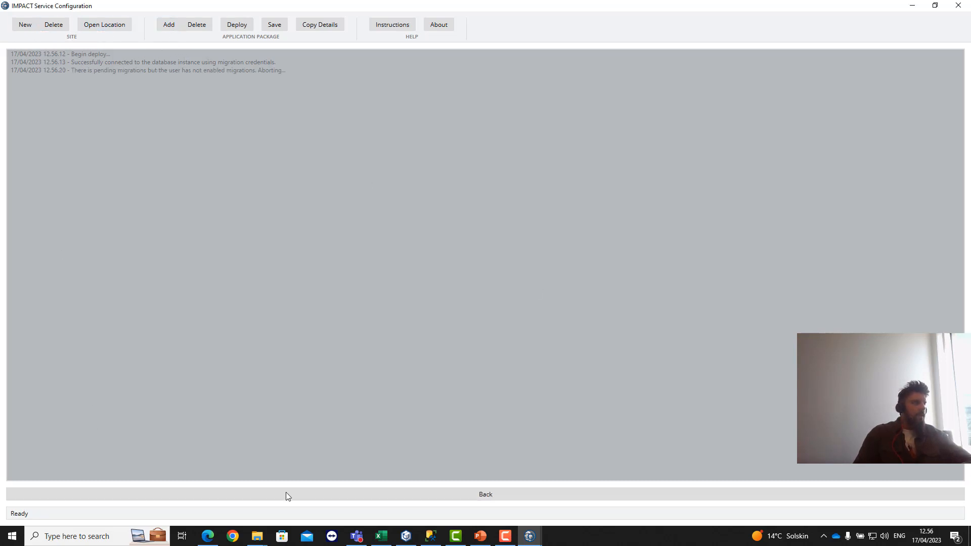
click(333, 495)
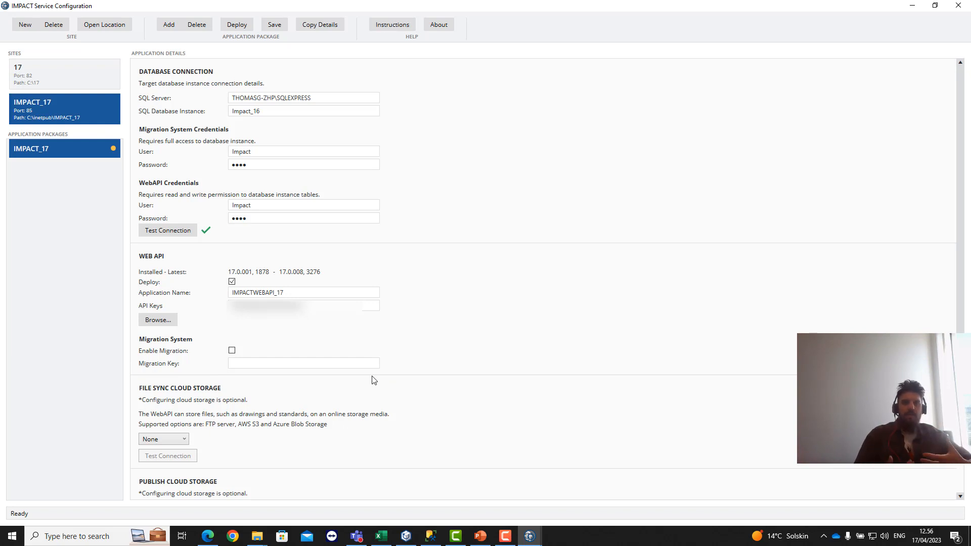
Enable migration for the IMPACT_17 package and make the empty migration key ready for entry.
click(232, 350)
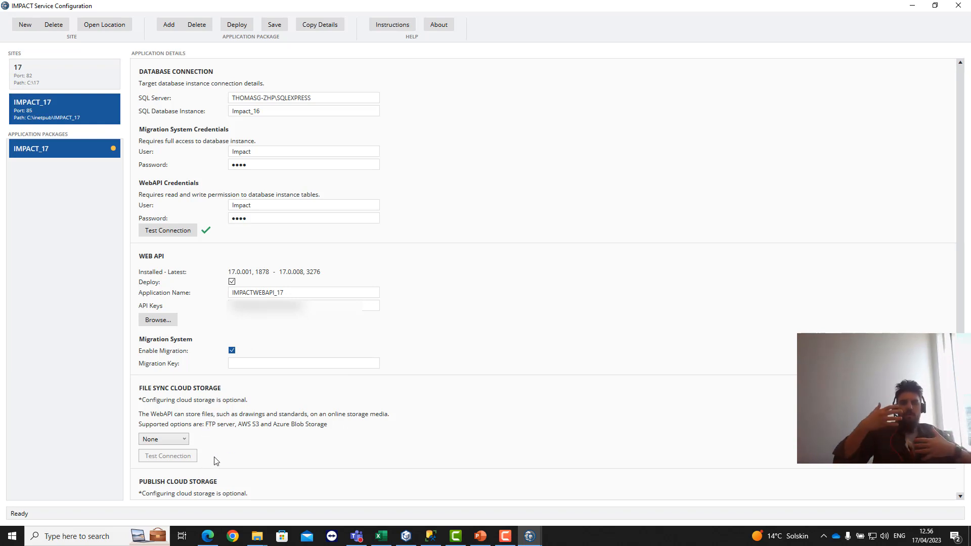
click(271, 364)
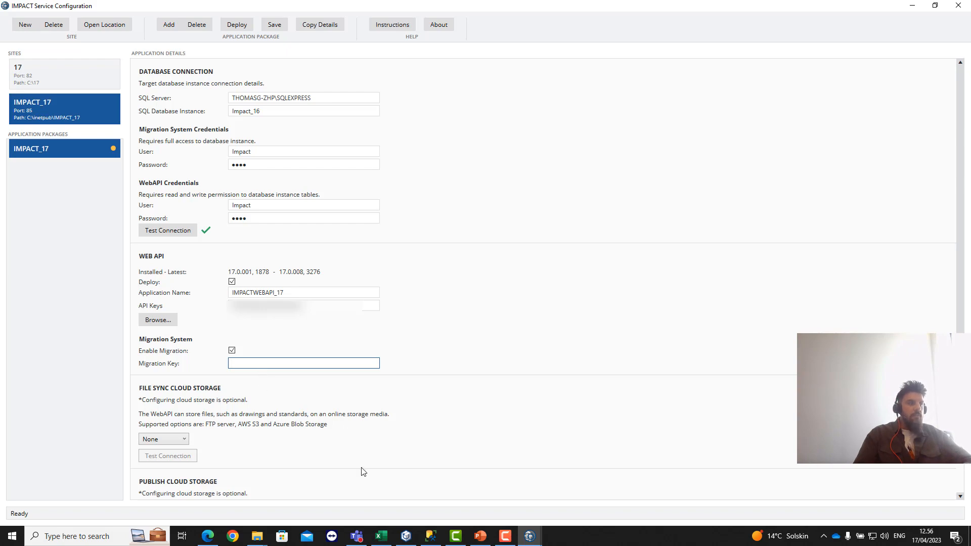
In SQL Server Management Studio, select the top 1000 rows of the system.DATABASE_VARIABLE table in the Impact_16 database.
click(431, 537)
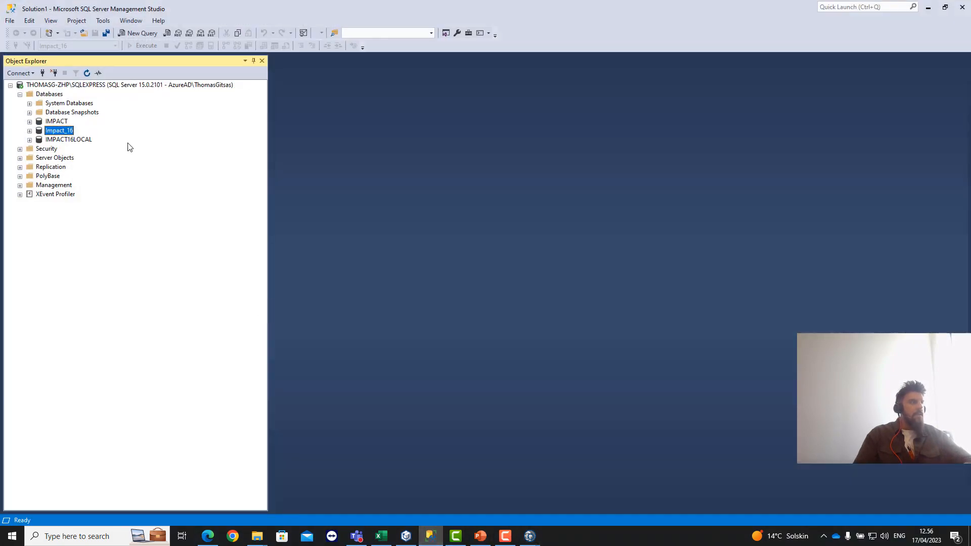
click(30, 130)
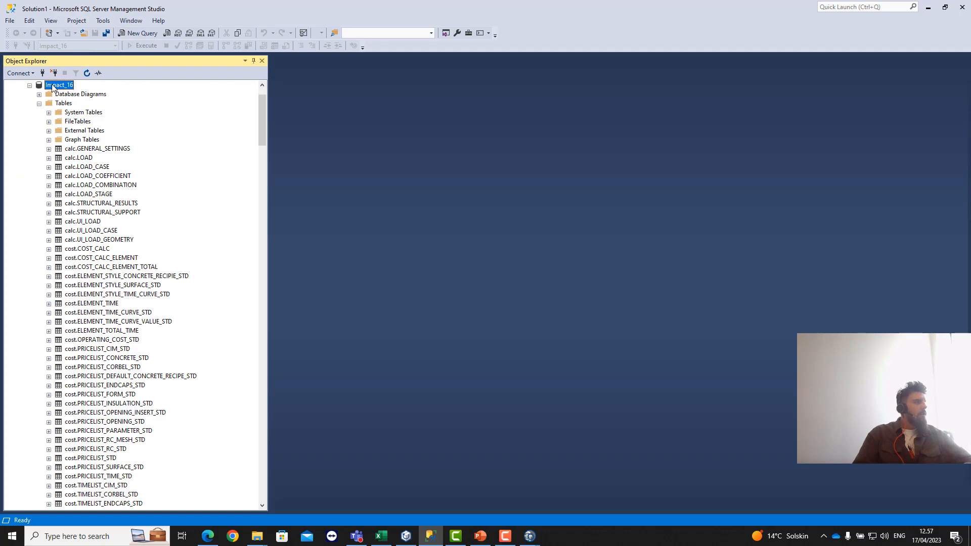
scroll(93, 301, down, 20)
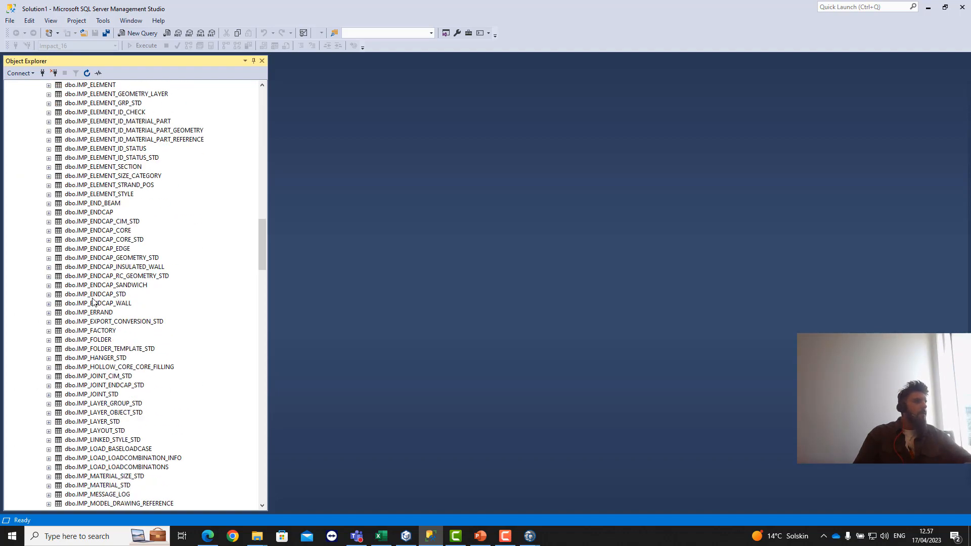
scroll(93, 301, down, 20)
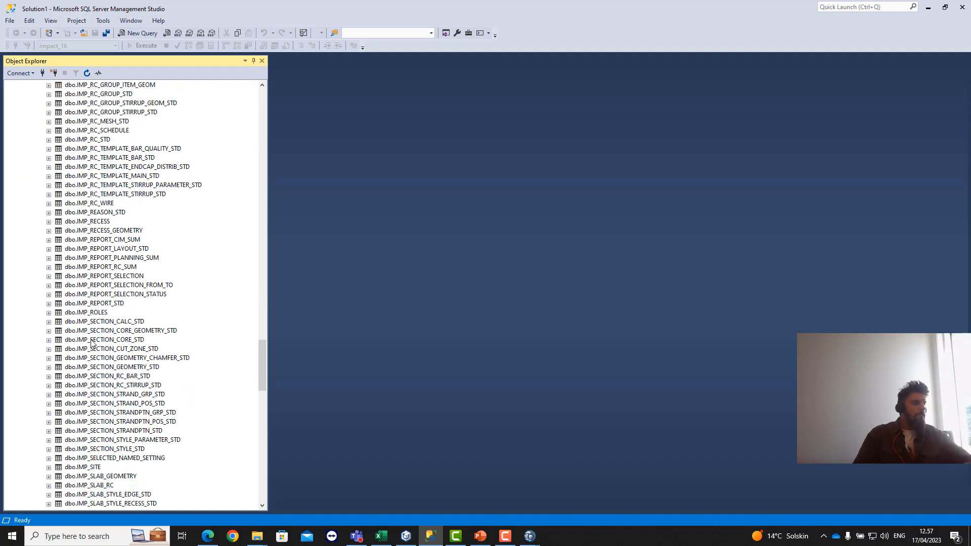
scroll(92, 343, down, 20)
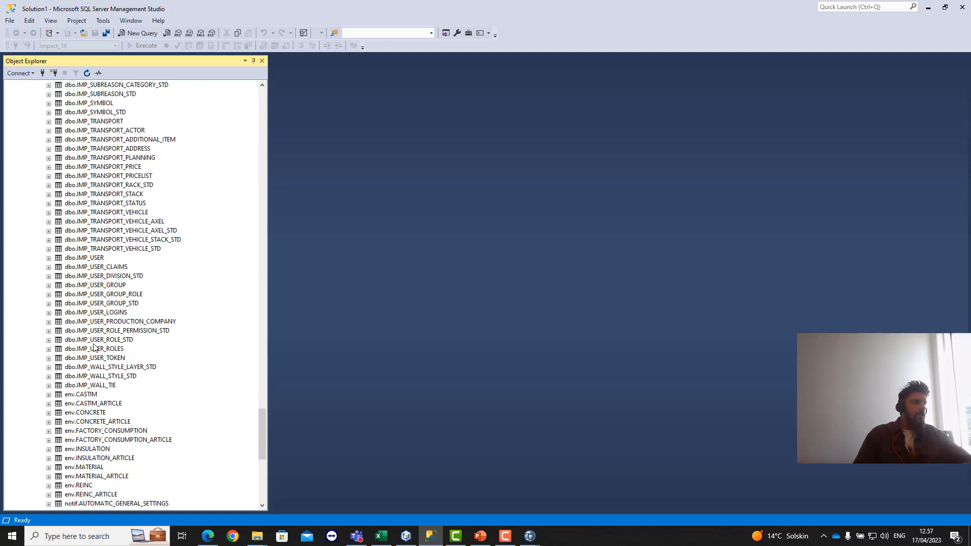
scroll(94, 347, down, 12)
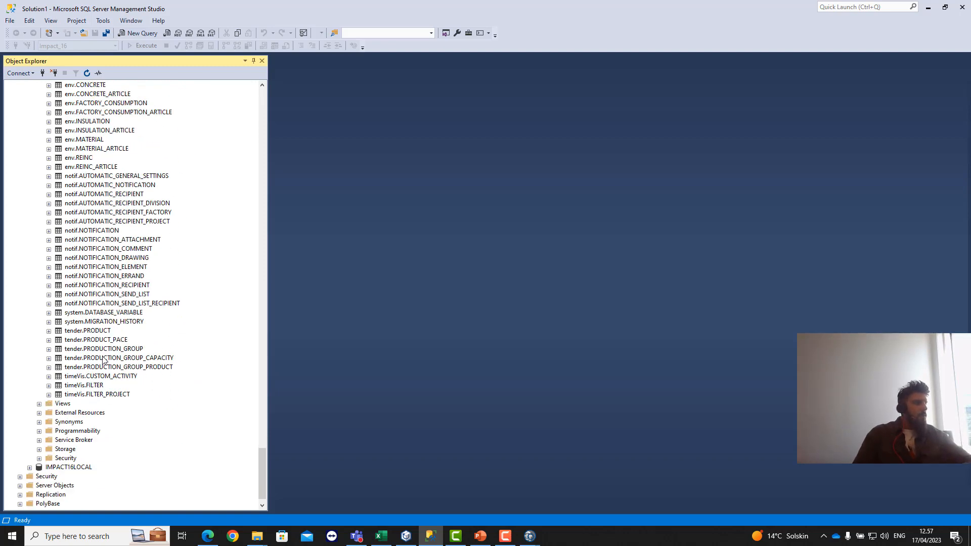
click(116, 315)
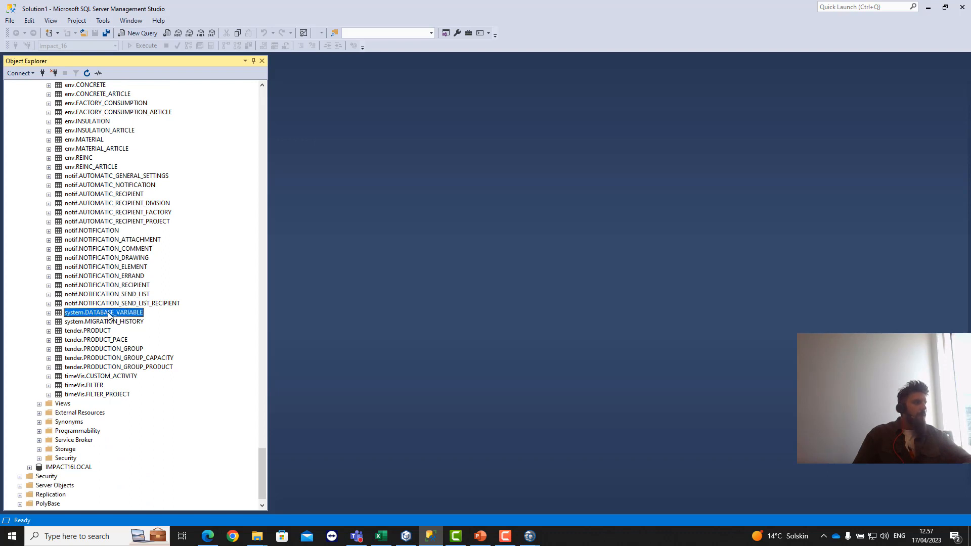
right_click(109, 315)
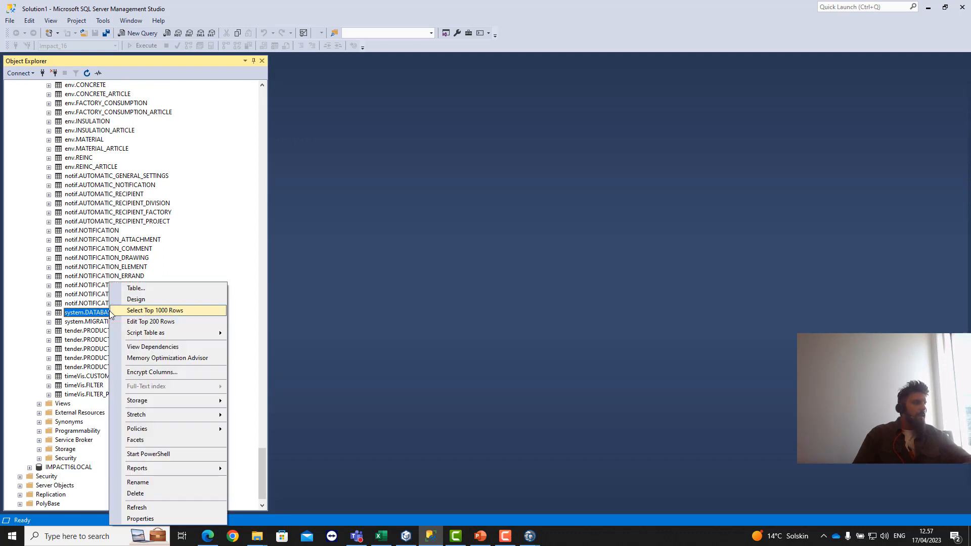
click(167, 311)
Copy the MIGRATION_KEY value from the query results and paste it as the Migration Key in IMPACT Service Configuration.
click(375, 317)
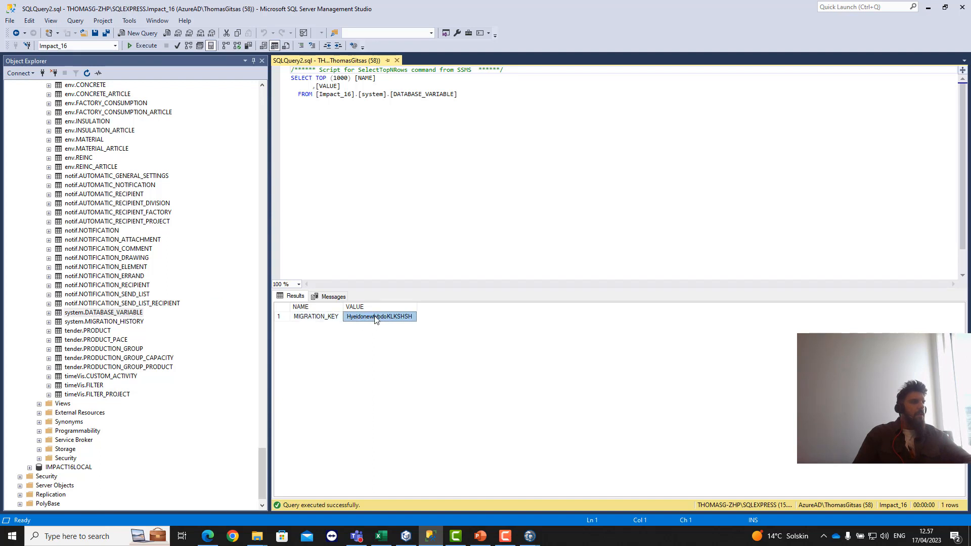
right_click(367, 318)
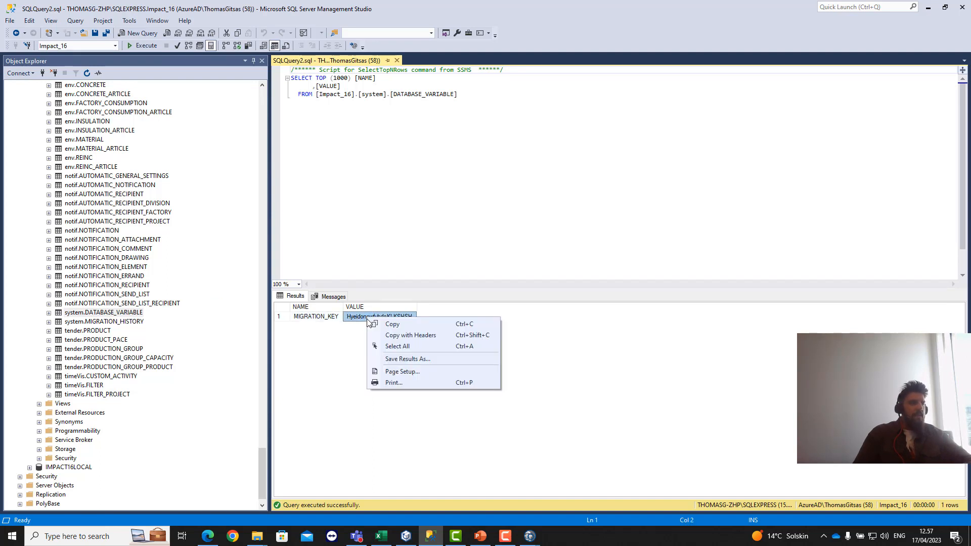
click(407, 327)
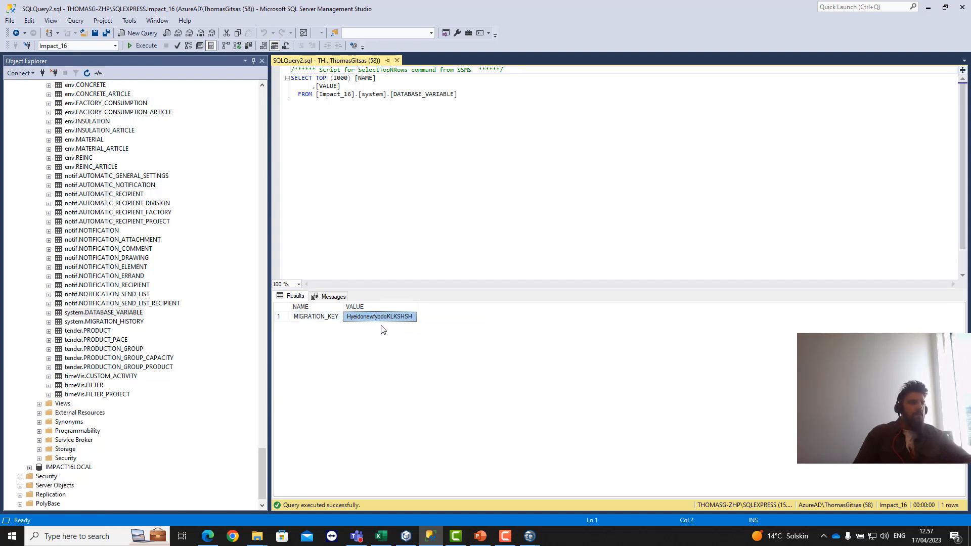
click(928, 7)
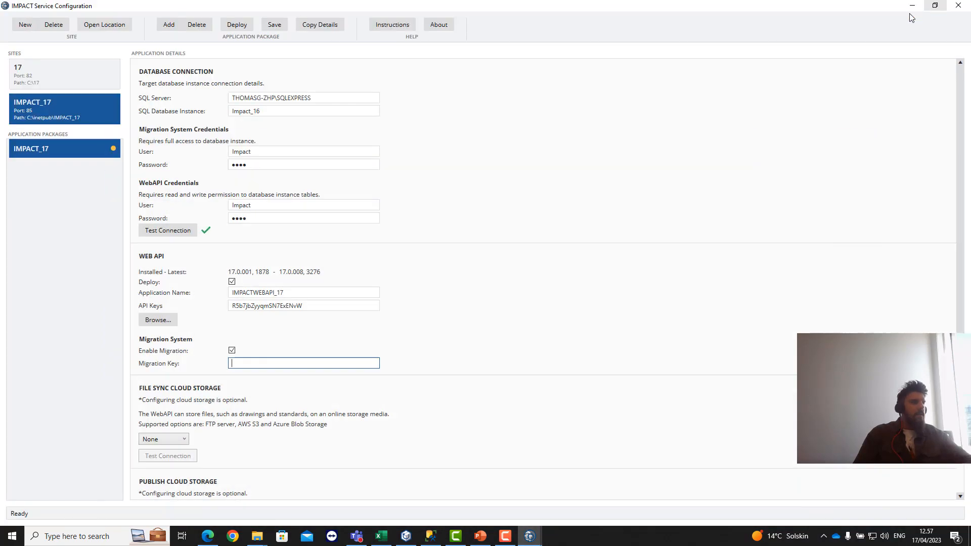
right_click(261, 362)
click(289, 392)
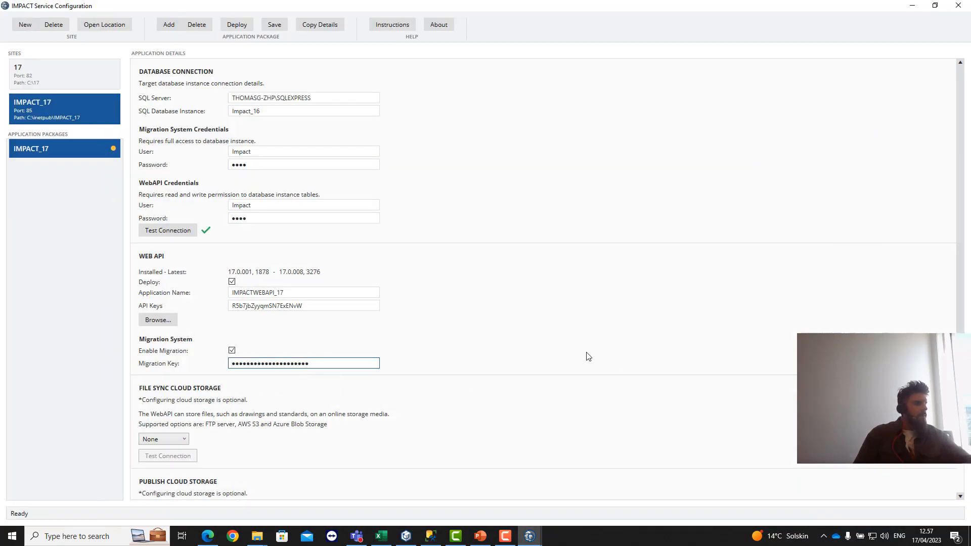
click(587, 352)
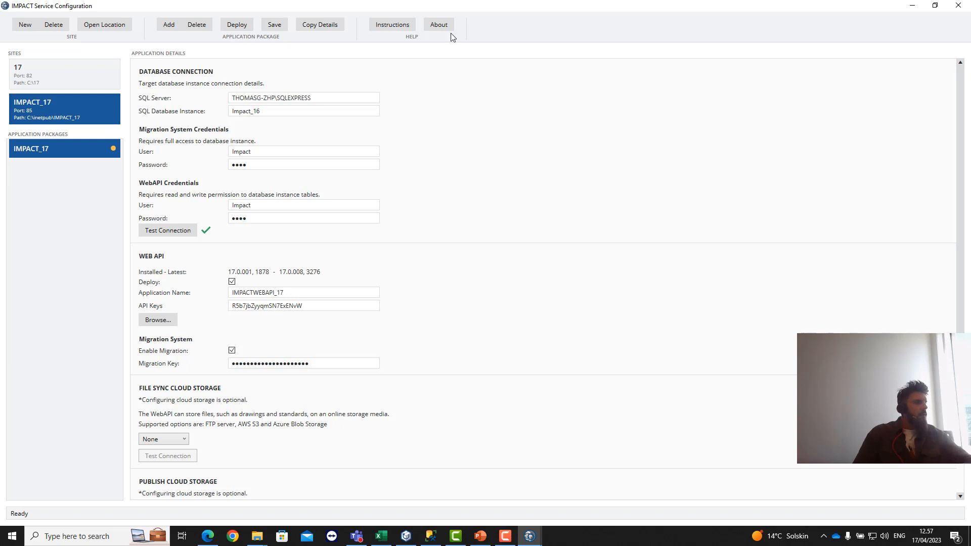
Deploy the IMPACT_17 package, agree to update the Impact_16 database, and return to the application details.
click(239, 25)
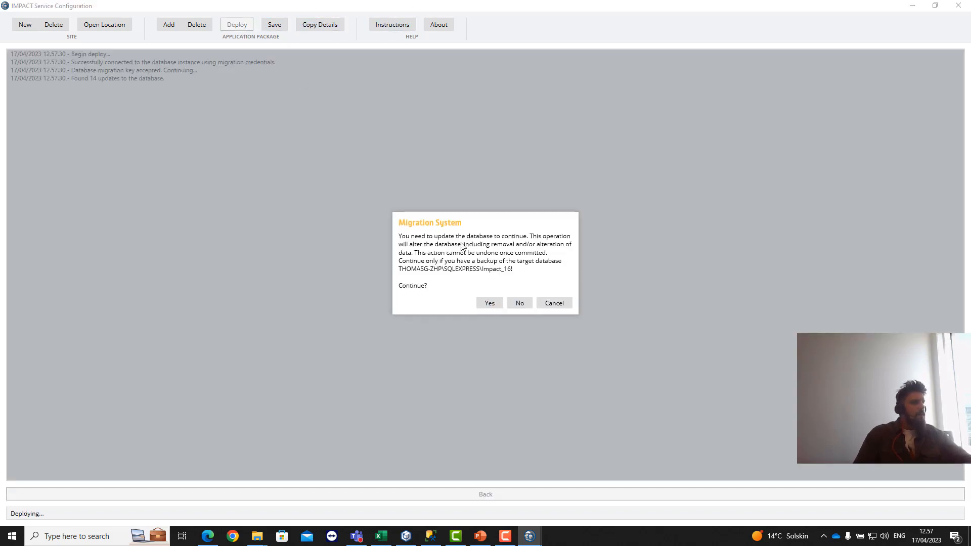
click(487, 303)
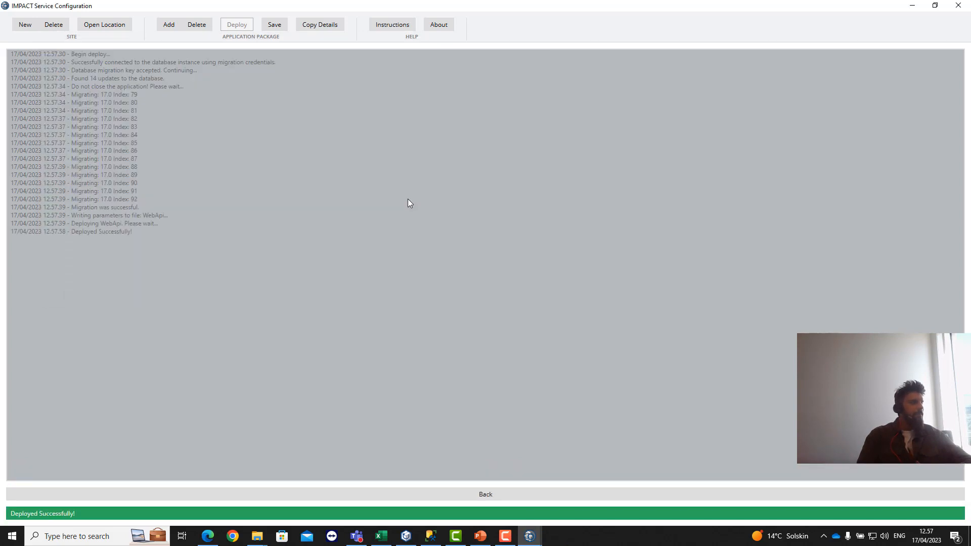
click(500, 494)
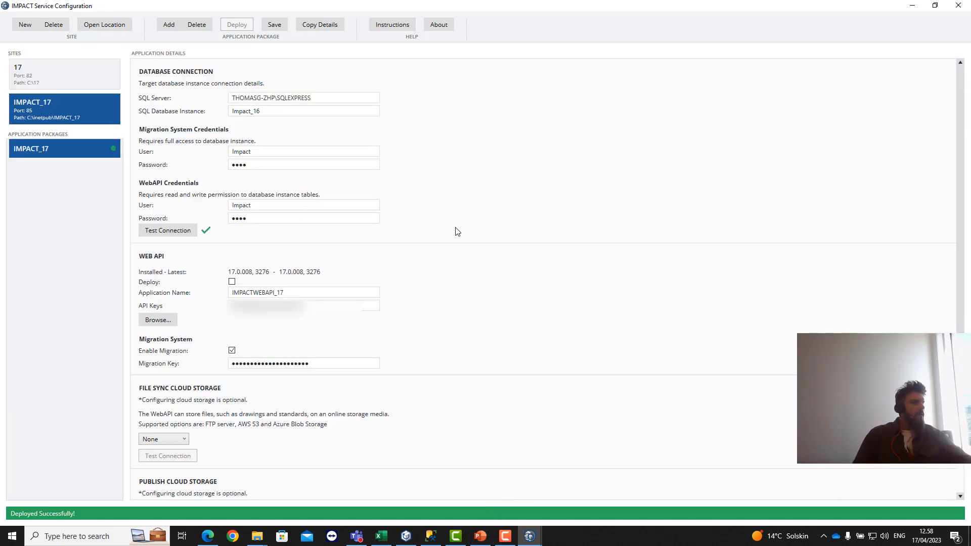